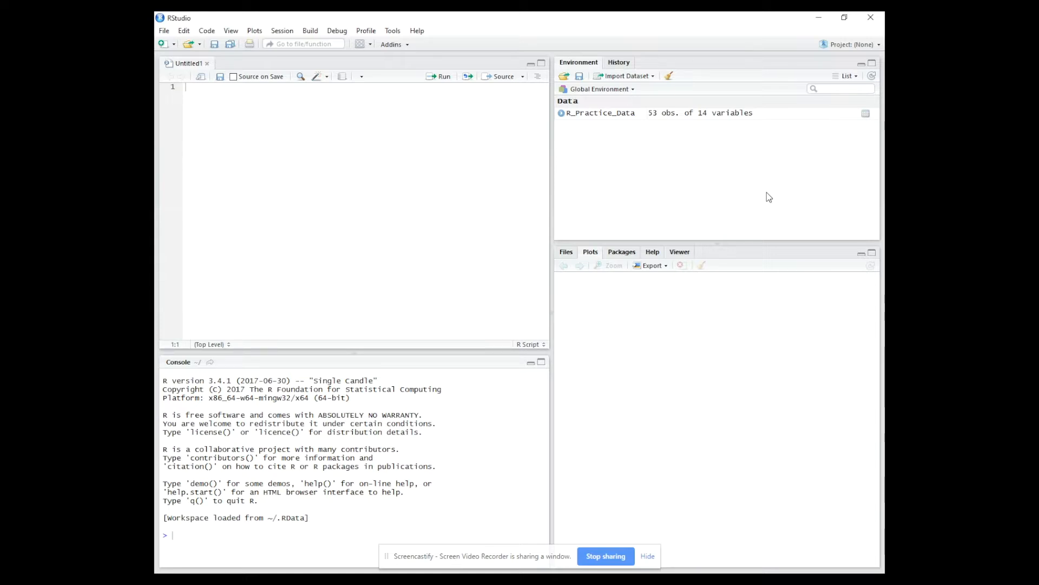
# - Import the Excel file TailgateSales.xlsx from the R T-test tutorial folder as the dataset TailgateSales
pyautogui.click(652, 81)
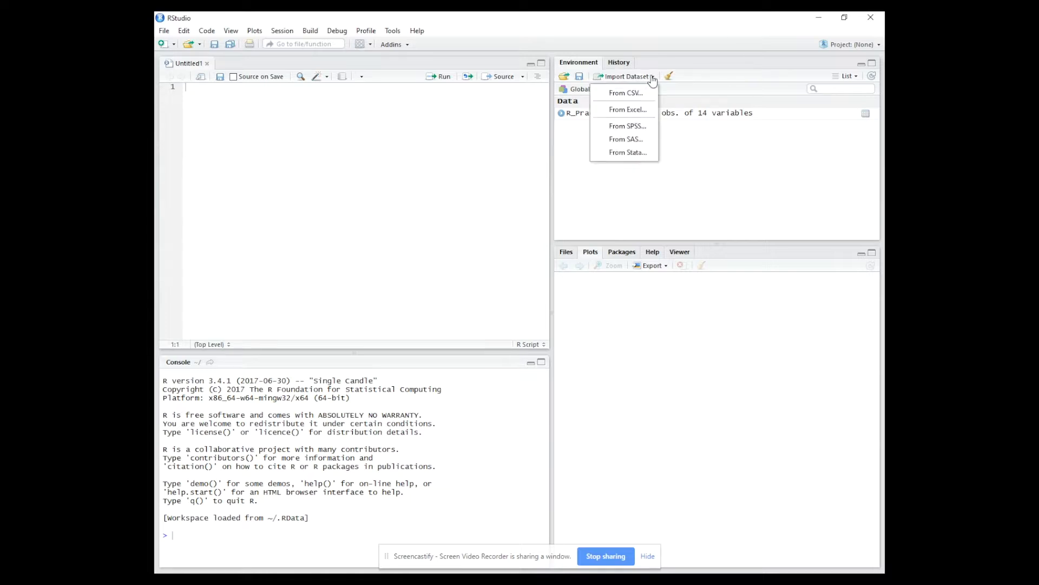
pyautogui.click(639, 111)
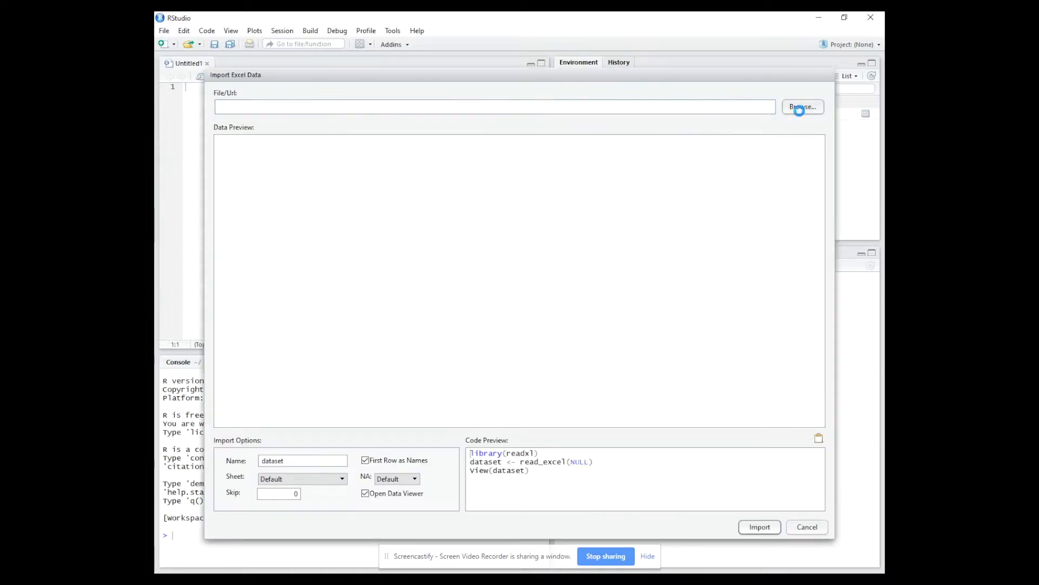
pyautogui.click(802, 107)
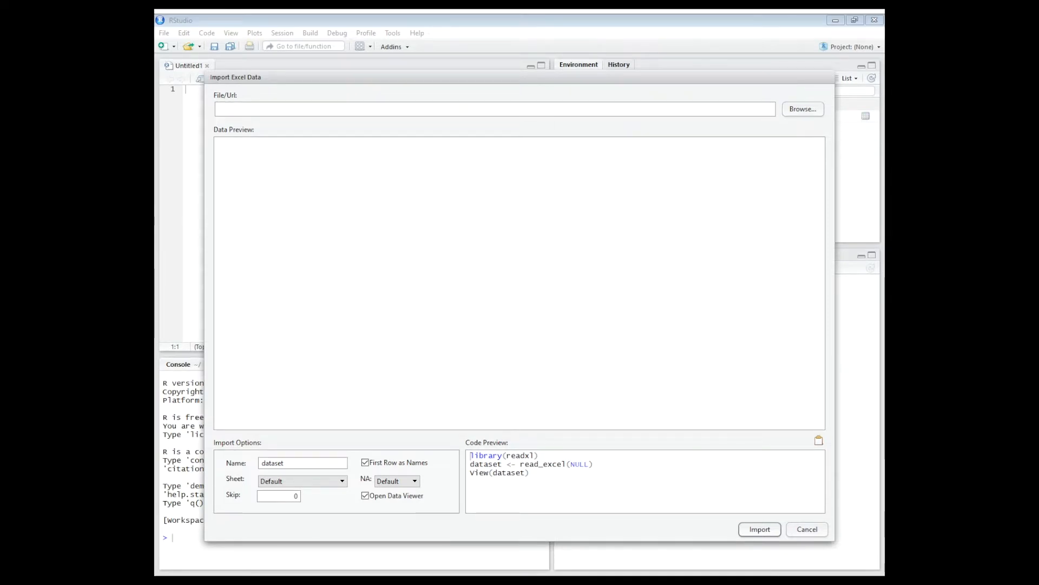
pyautogui.click(414, 297)
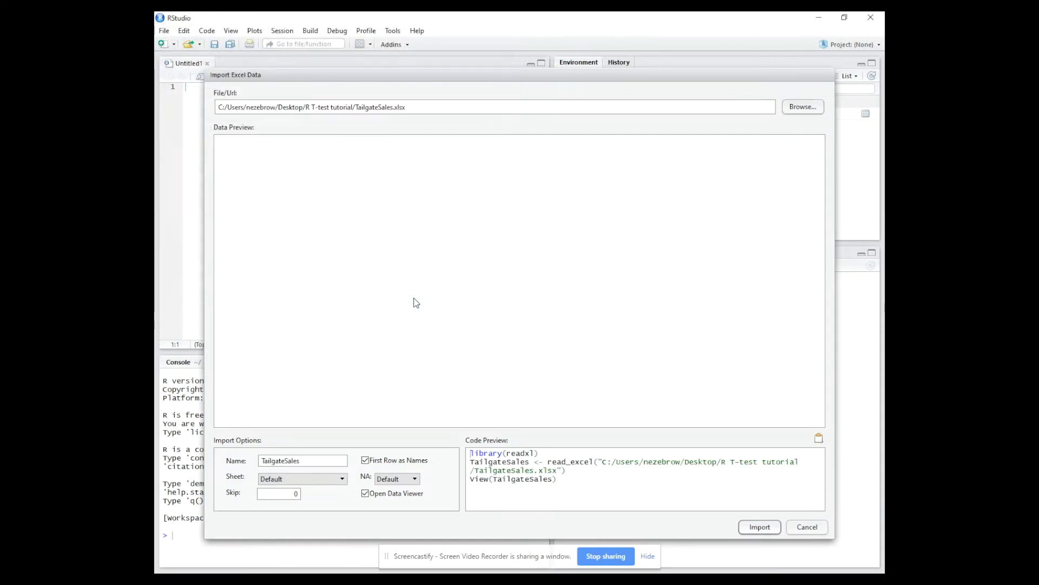
pyautogui.click(760, 527)
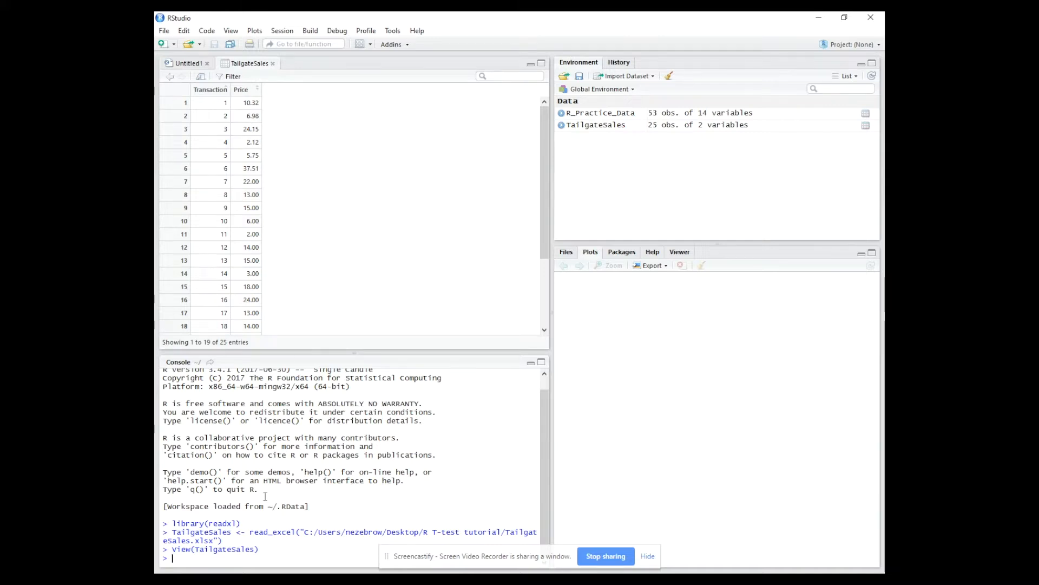
# - Begin a console command with(TailgateSales, t.test on the TailgateSales data
pyautogui.write('with')
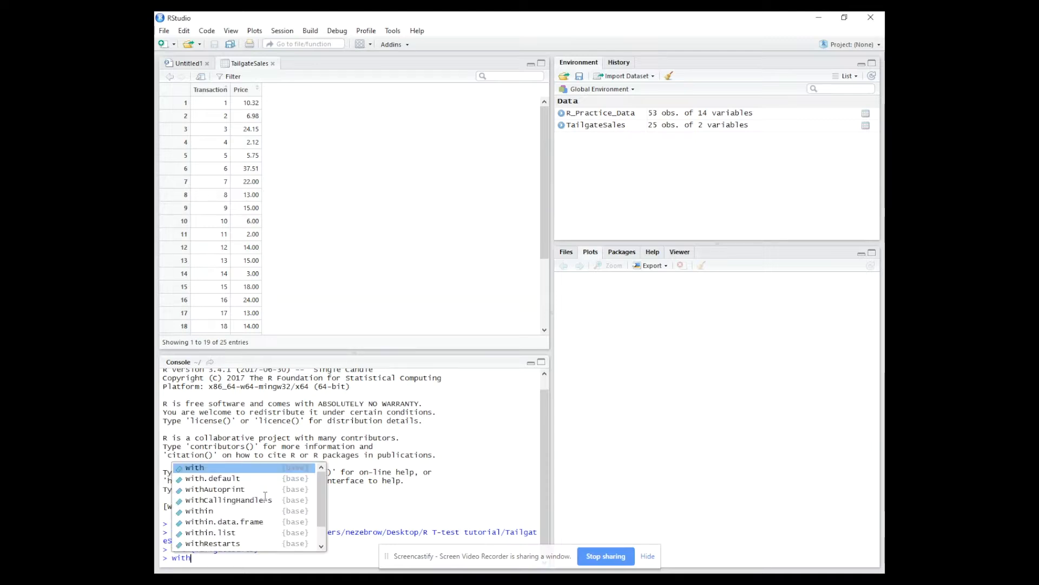
pyautogui.write('(')
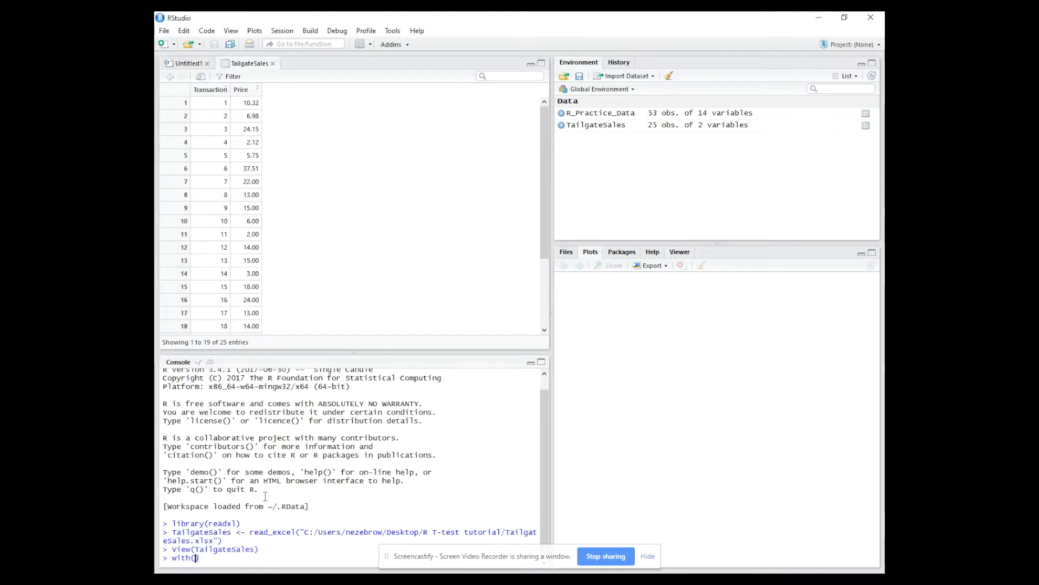
pyautogui.write('T')
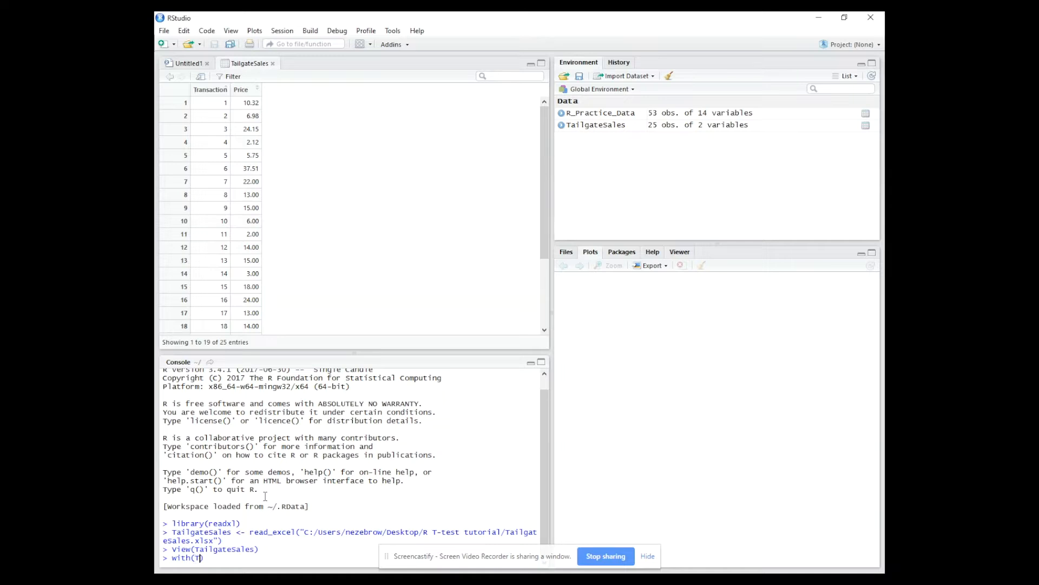
pyautogui.write('ail')
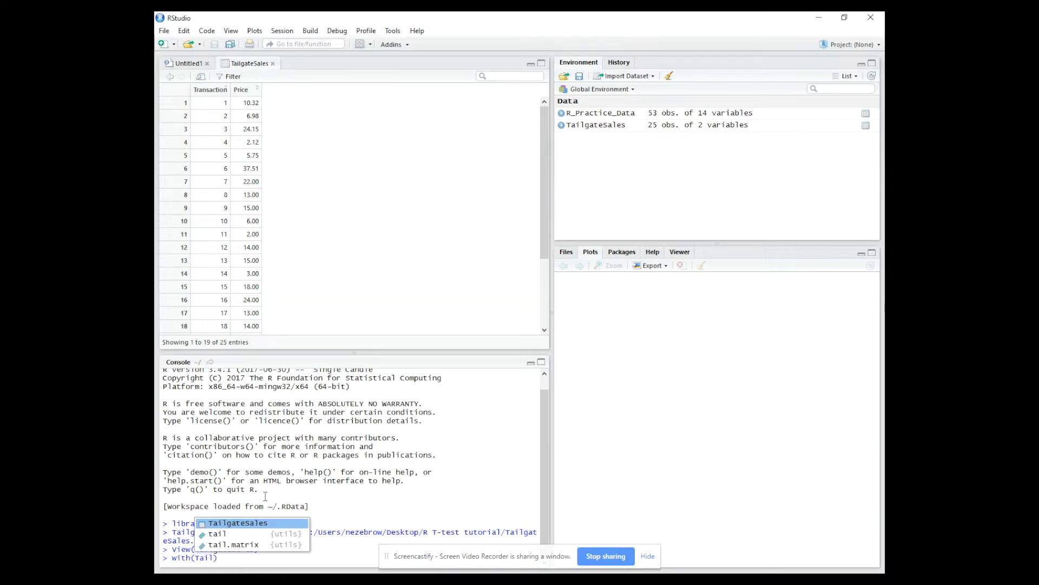
pyautogui.click(234, 522)
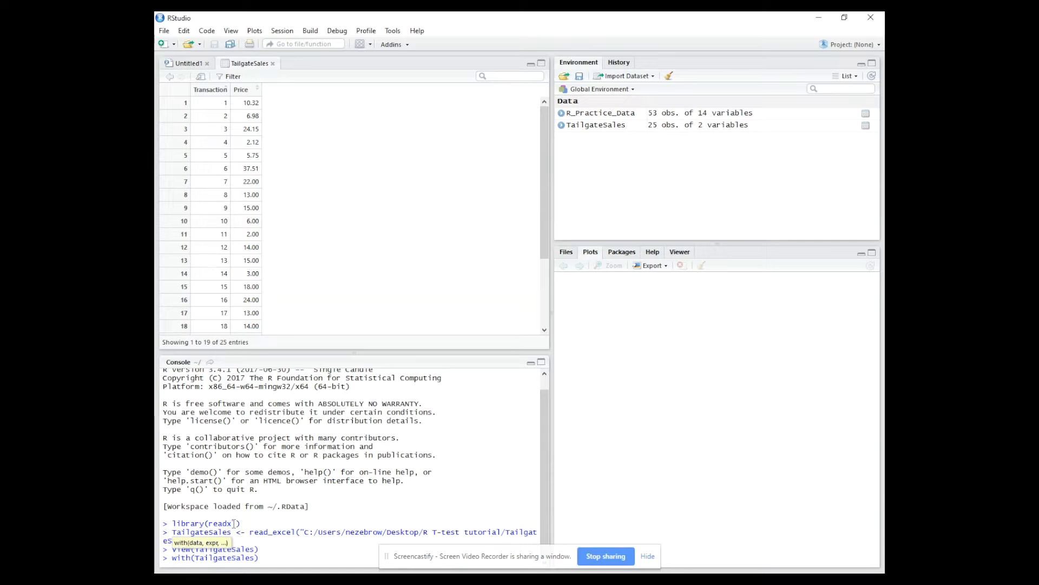
pyautogui.write('(')
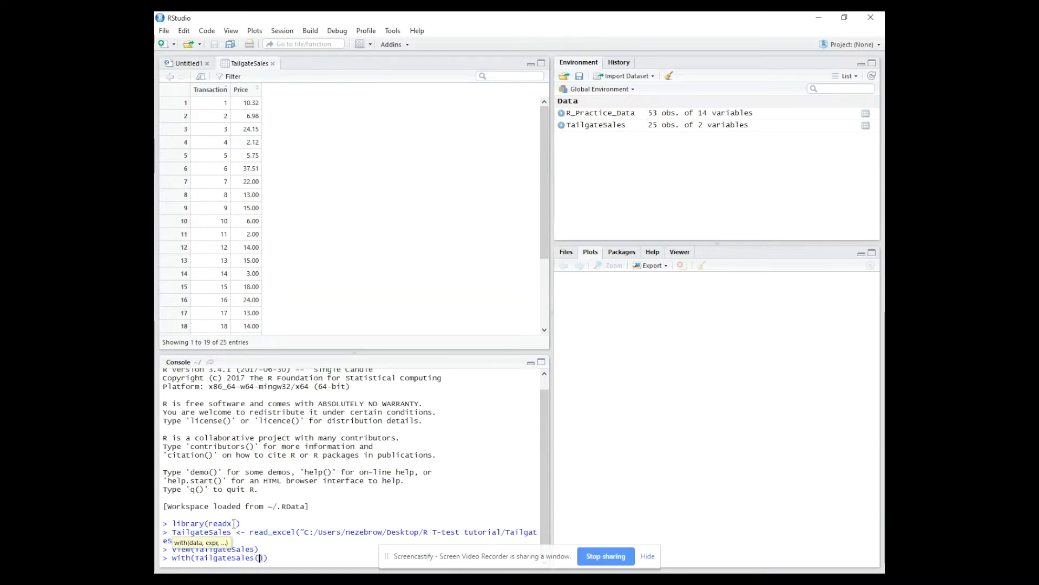
pyautogui.press('BackSpace')
pyautogui.write(',t.test')
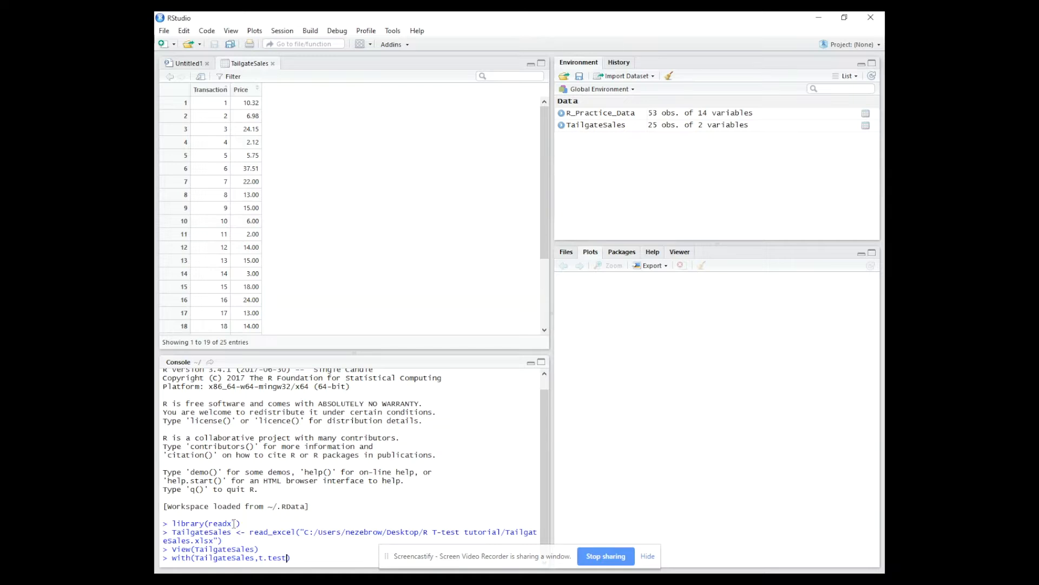
# - Complete and run the one-sample t-test with x=Price, mu=9.43 and alternative = "greater"
pyautogui.write('(x=')
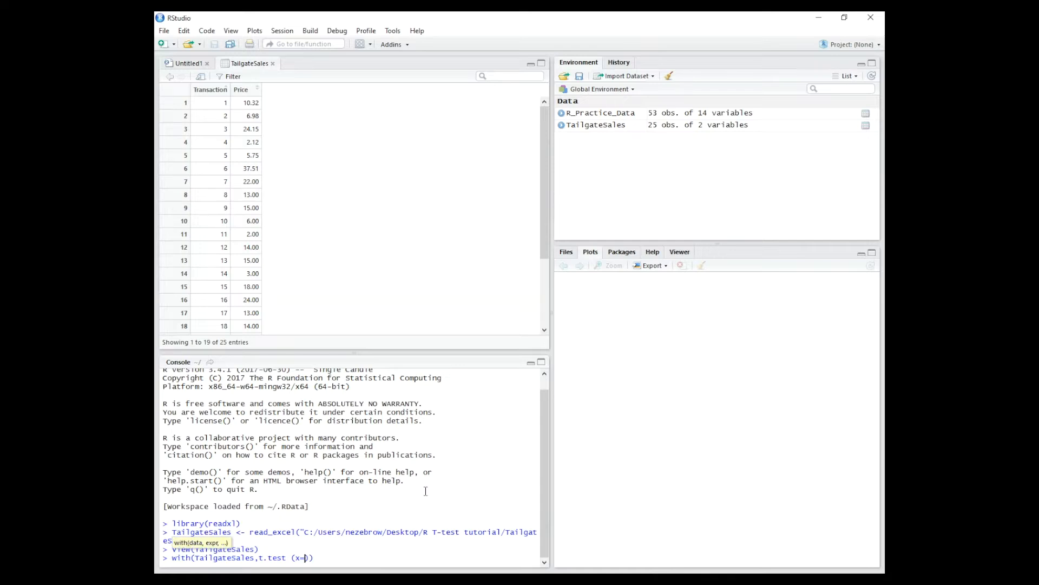
pyautogui.write('Price, mu=9.43, alt')
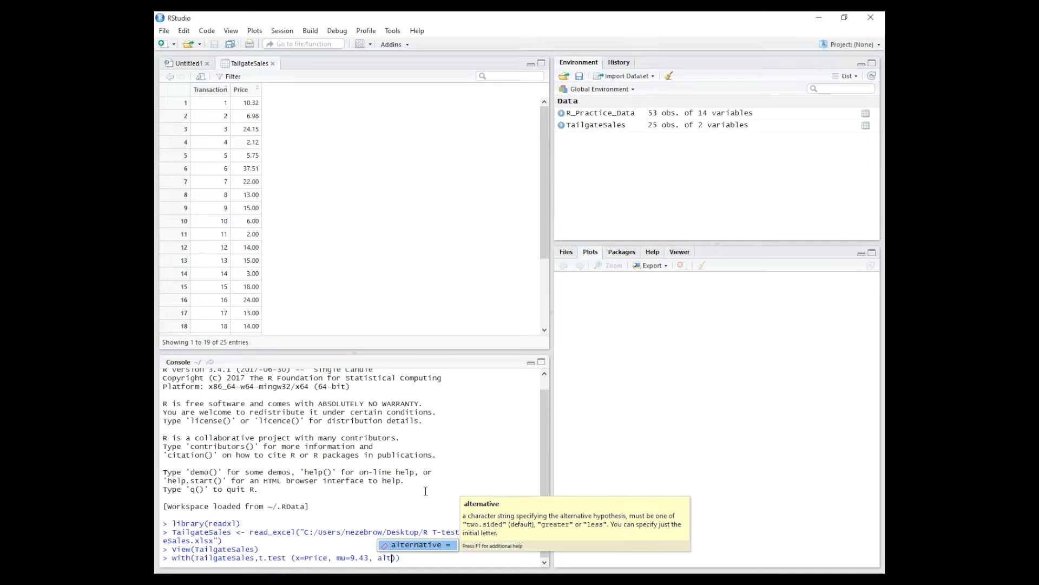
pyautogui.click(423, 544)
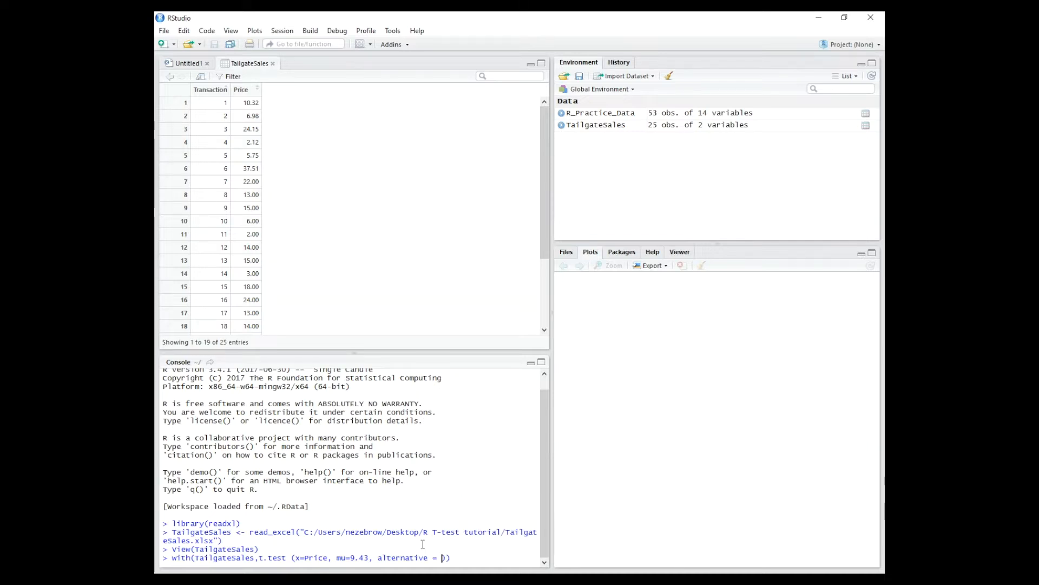
pyautogui.write('"')
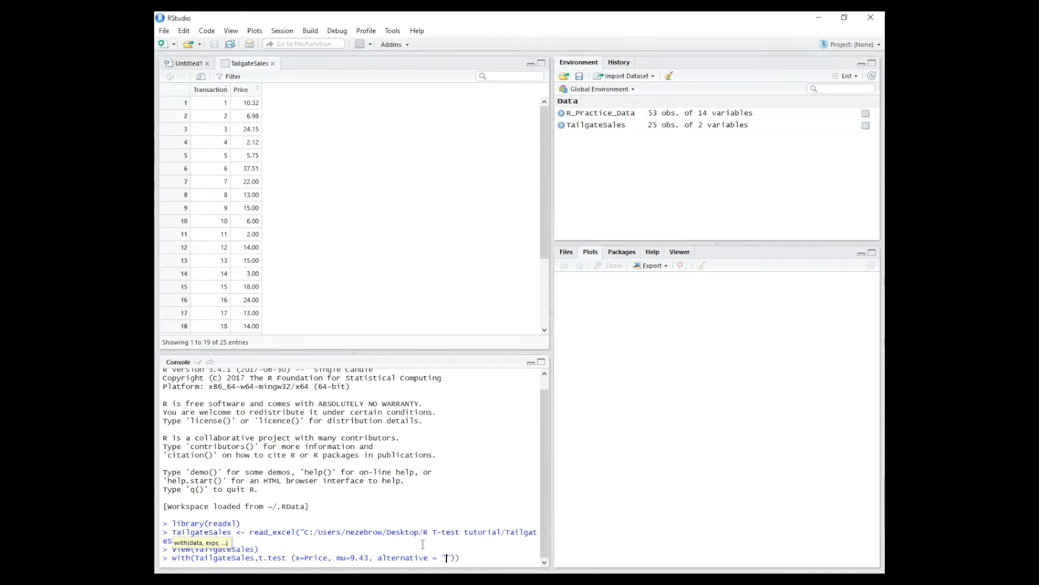
pyautogui.write('greater')
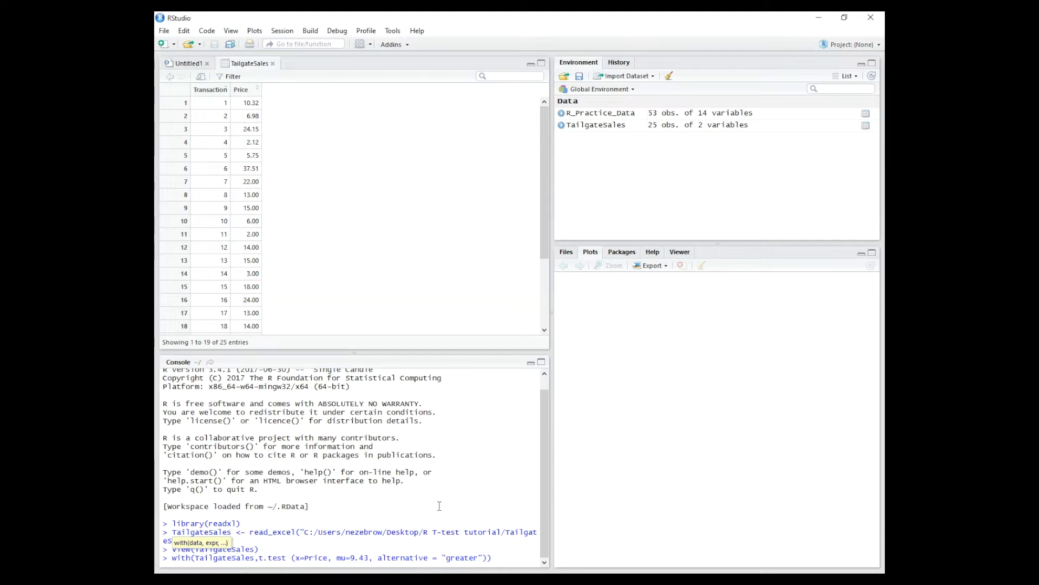
pyautogui.press('Return')
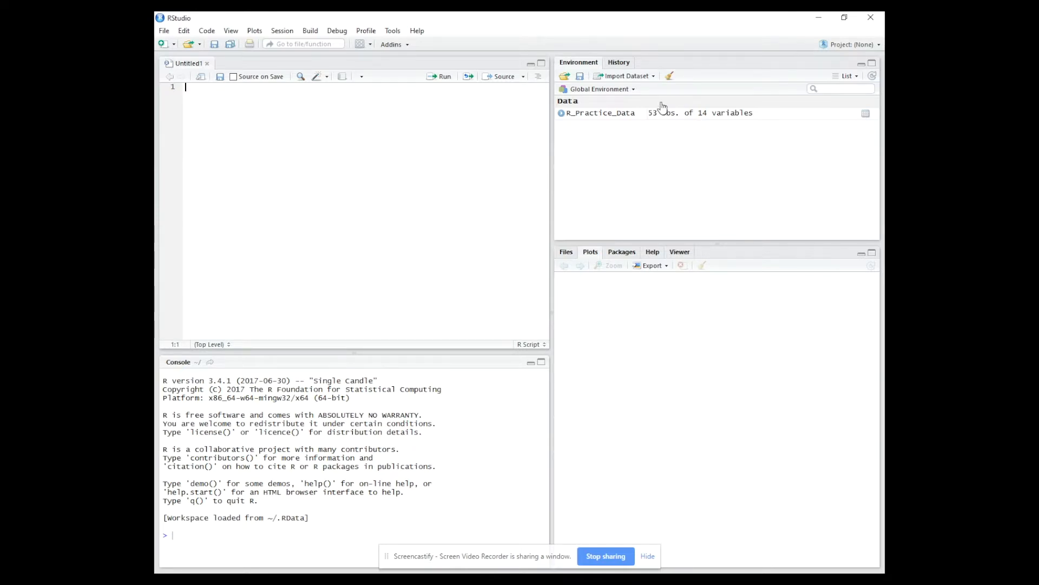
# - Import the Excel file Orientation.xlsx from the R T-test tutorial folder as the dataset Orientation
pyautogui.click(639, 76)
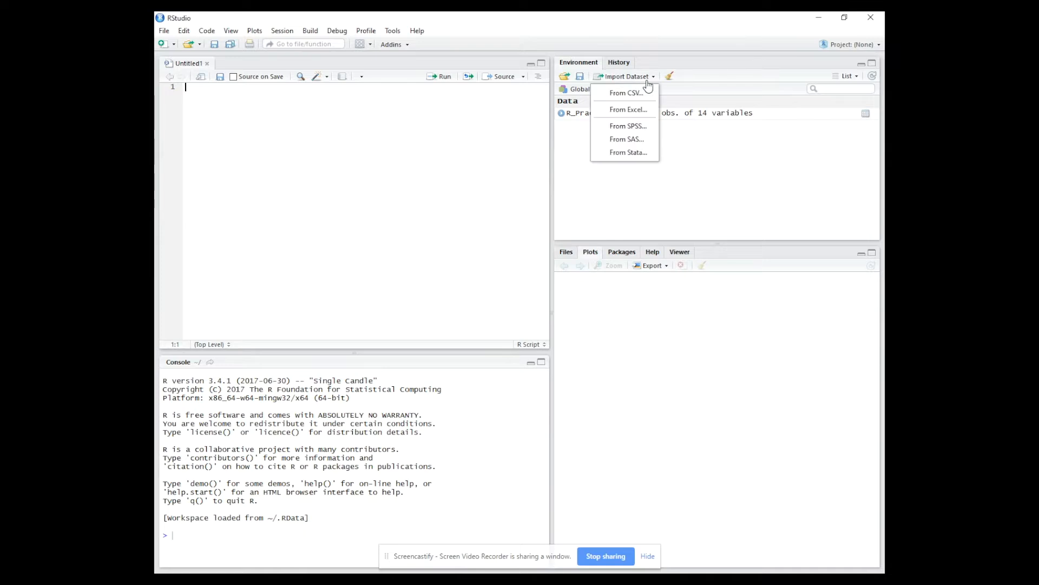
pyautogui.click(642, 112)
pyautogui.click(801, 106)
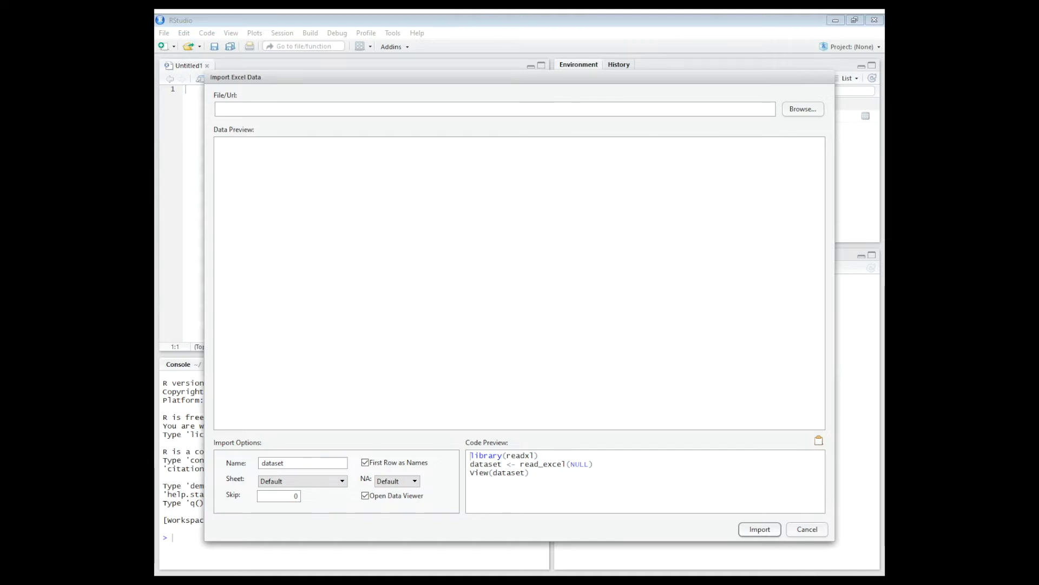
pyautogui.doubleClick(307, 115)
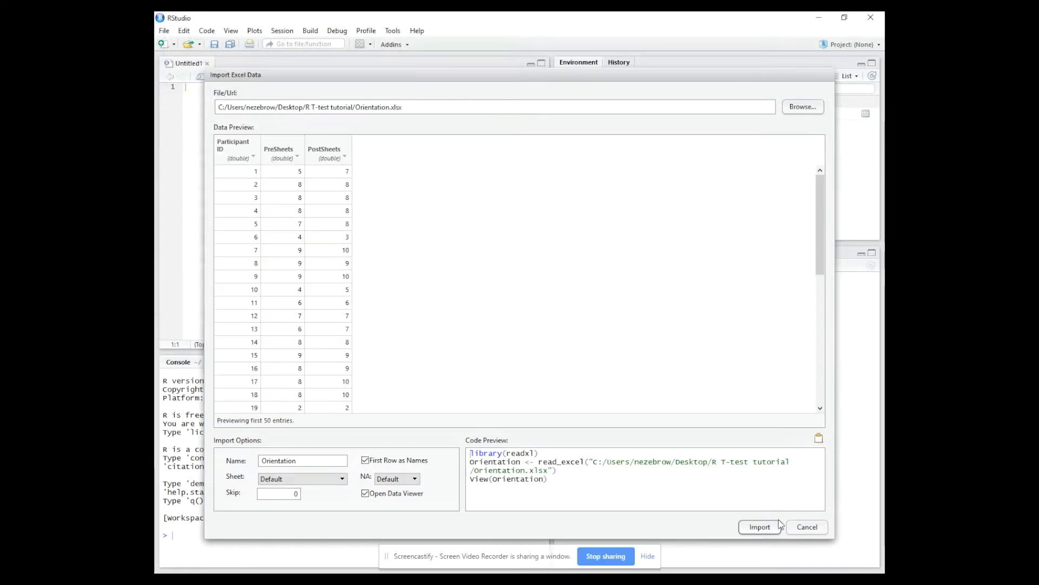
pyautogui.click(759, 526)
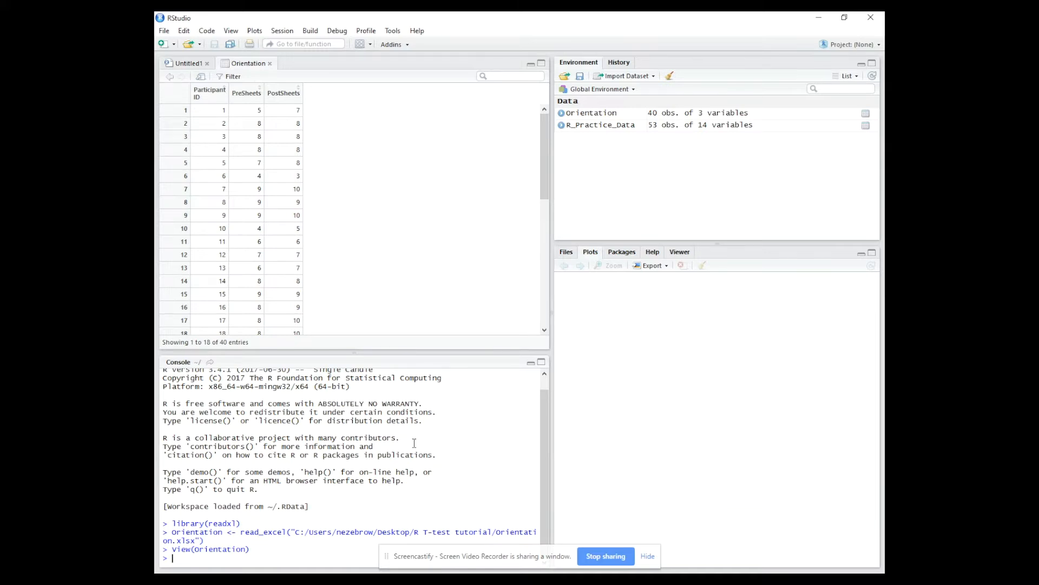
# - Begin a console command with(Orientation, t.test(PreSheets for a t-test on the Orientation data
pyautogui.write('with')
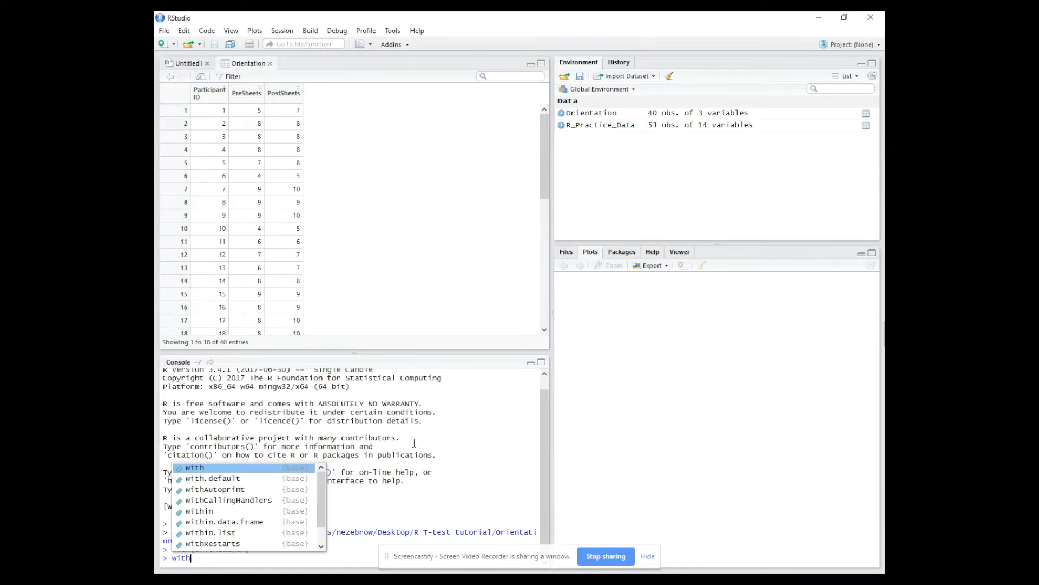
pyautogui.write('(Orientation')
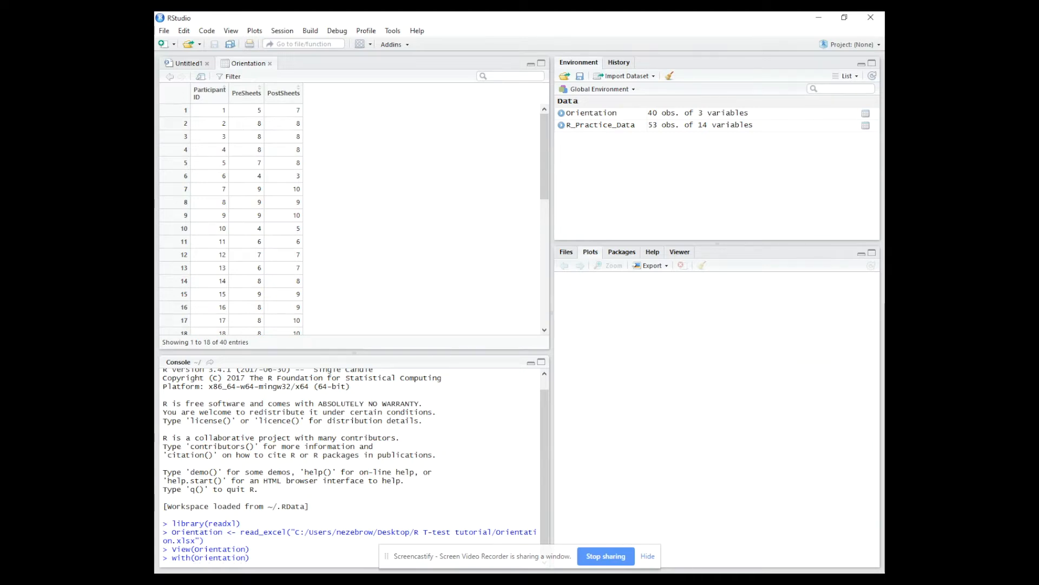
pyautogui.click(648, 556)
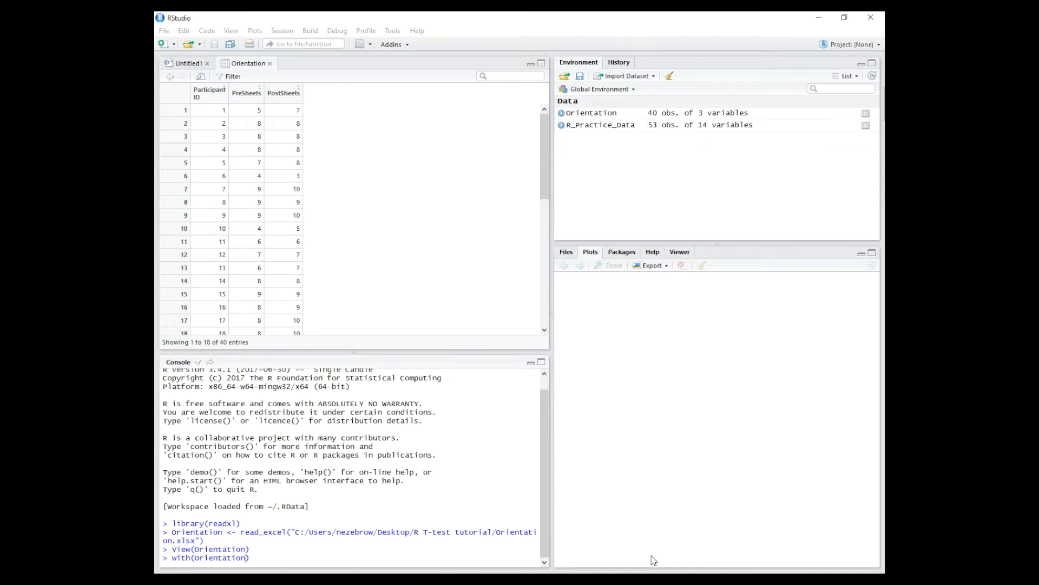
pyautogui.write(', ')
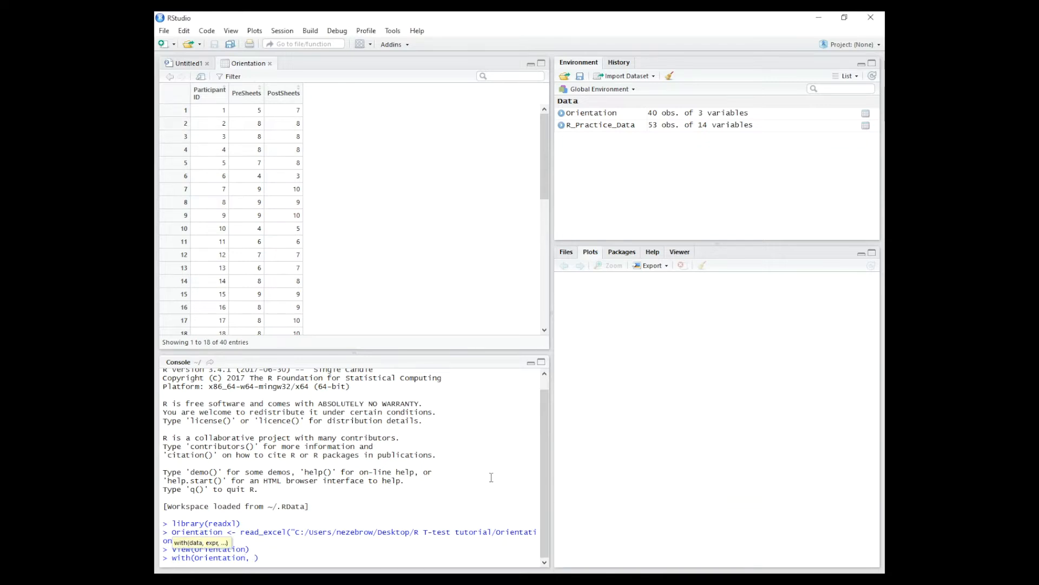
pyautogui.write('t.test')
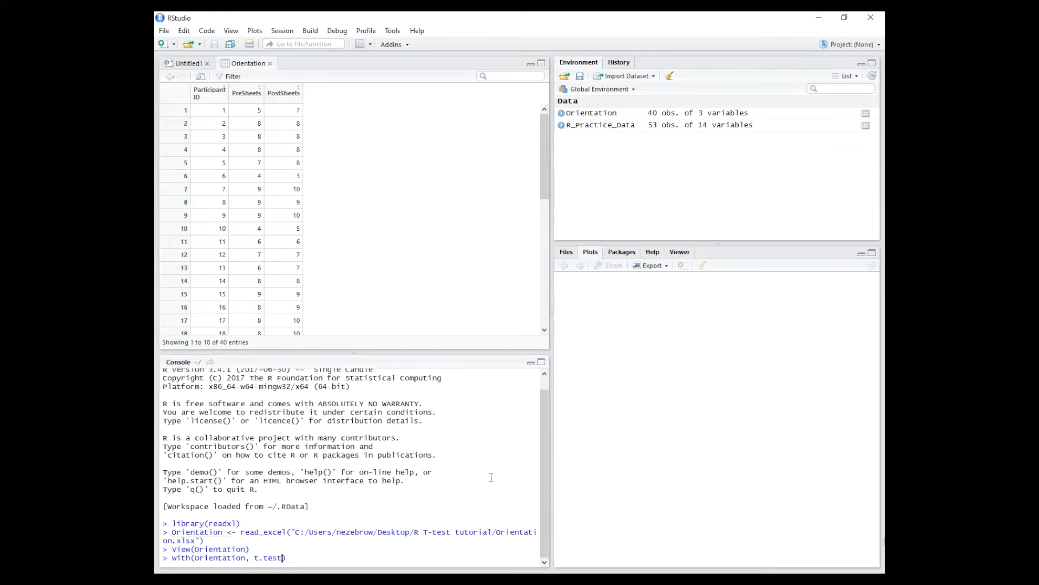
pyautogui.write('(')
pyautogui.write('PreShe')
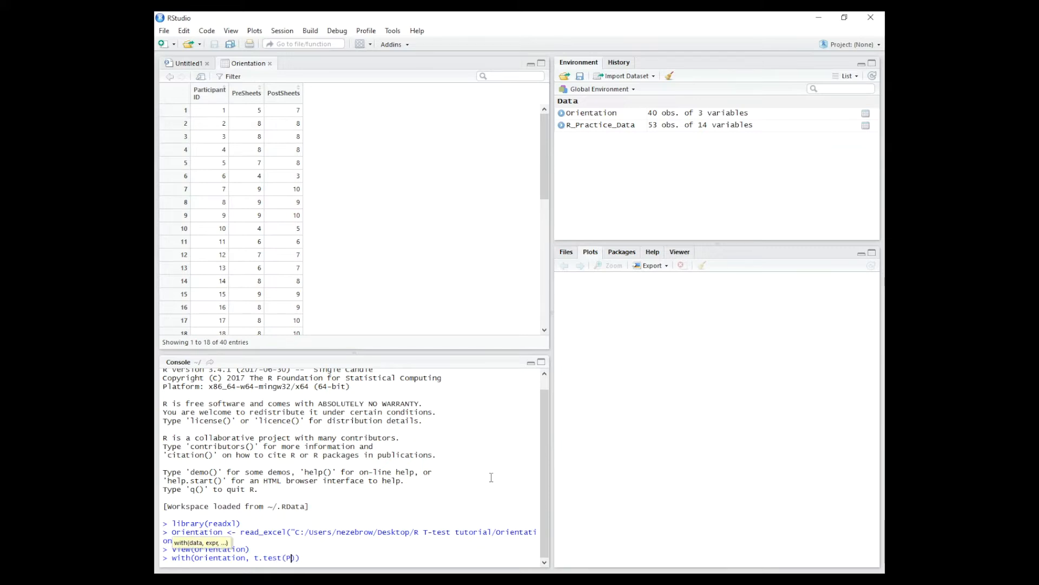
pyautogui.write('ets')
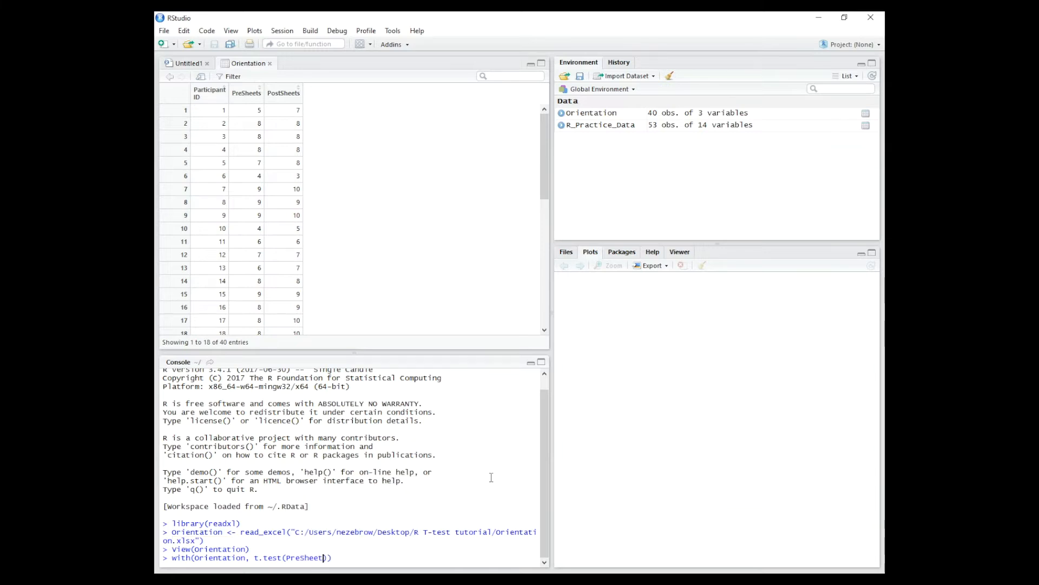
pyautogui.write(', Po')
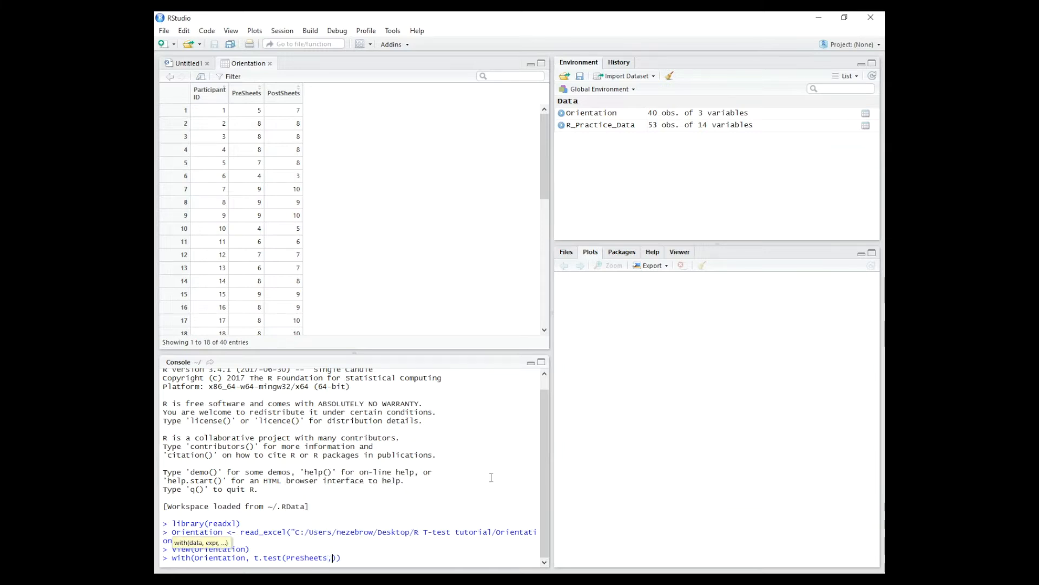
pyautogui.write('stSheets')
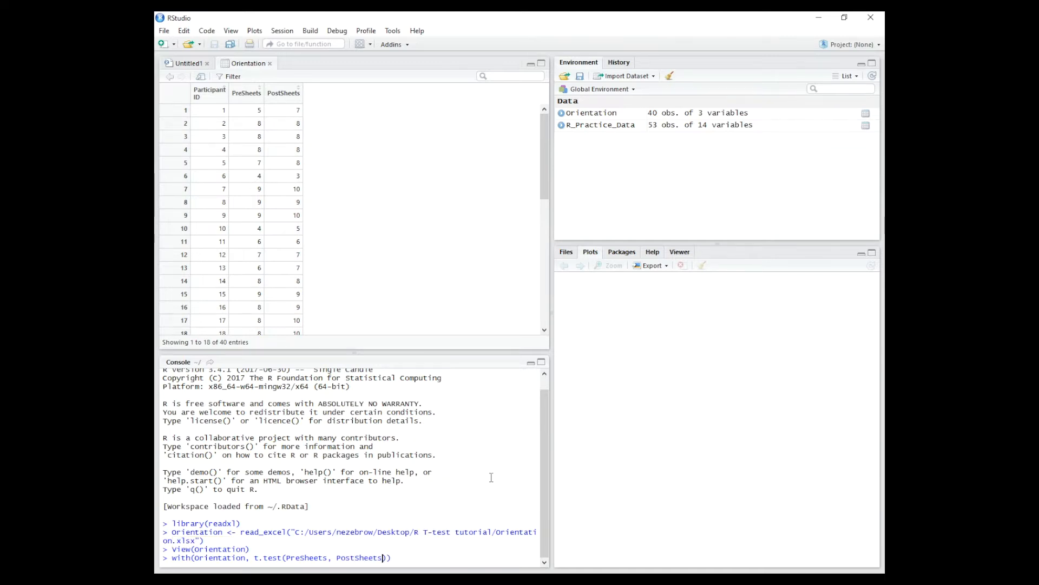
pyautogui.write(', pai')
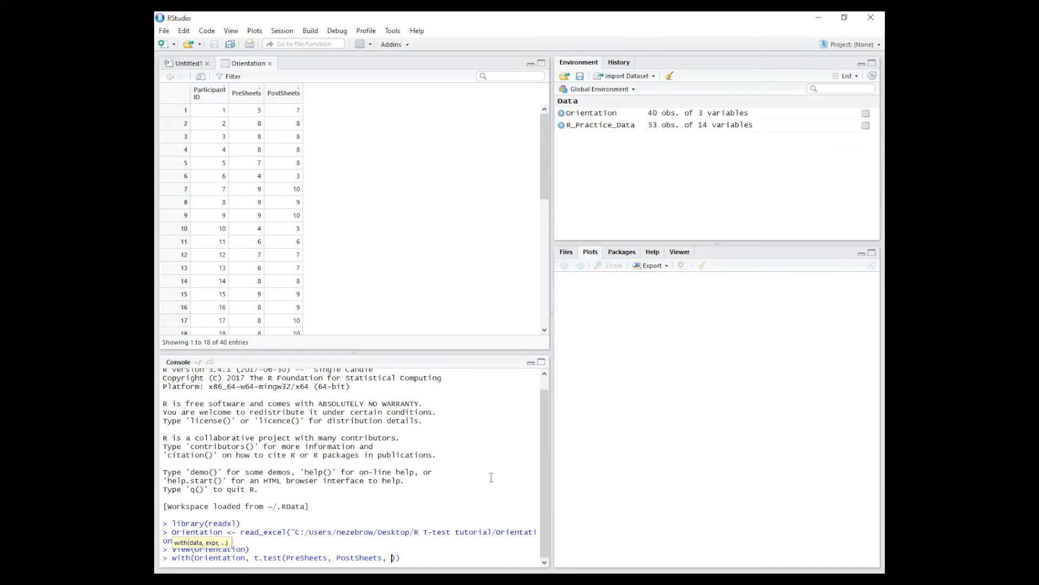
pyautogui.write('red=TRUE')
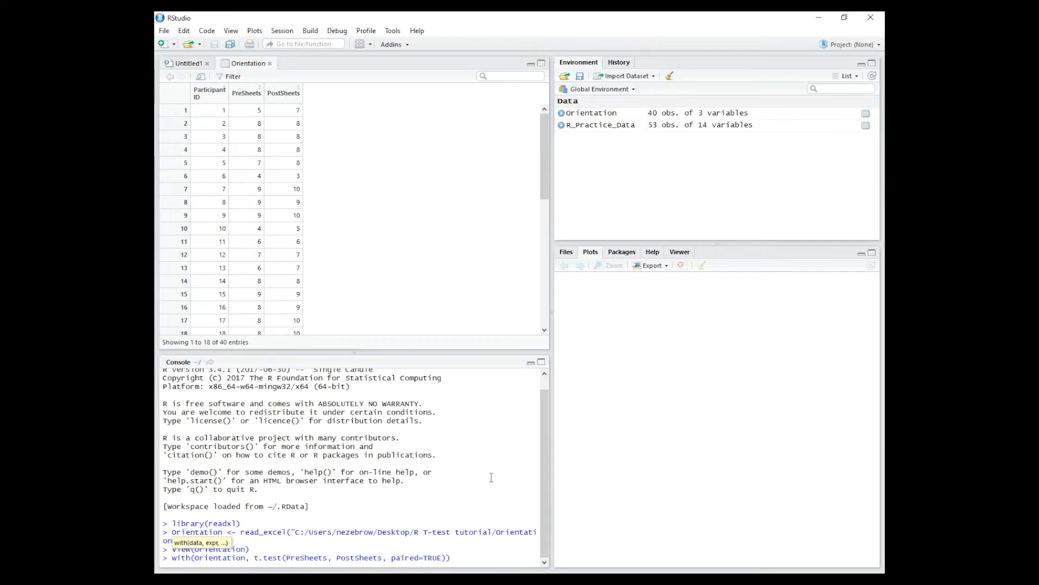
# - Add alternative="less", close the parentheses and run the paired t-test on PreSheets and PostSheets
pyautogui.write(', alternative="less')
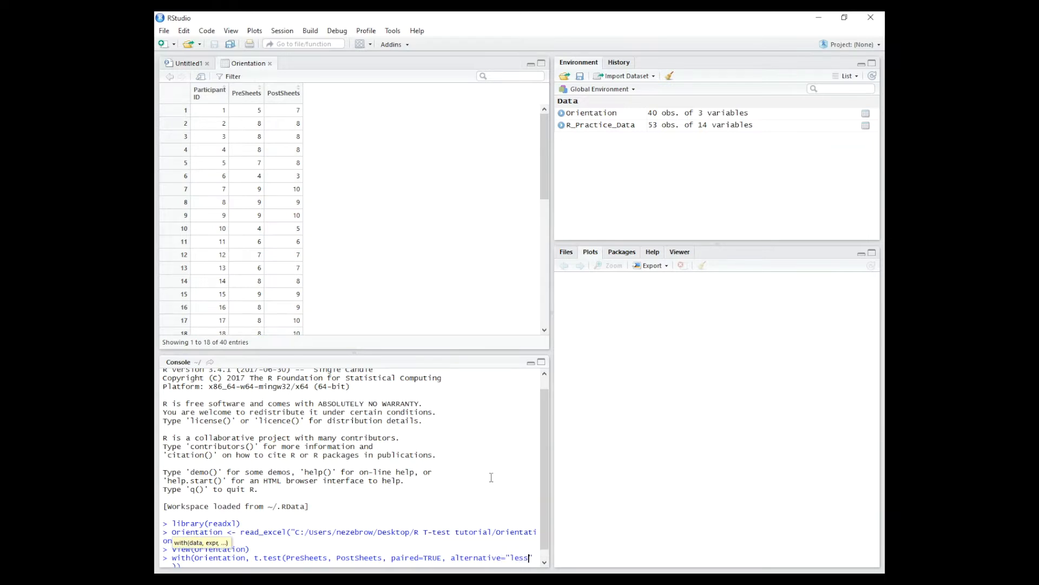
pyautogui.scroll(-1, 491, 478)
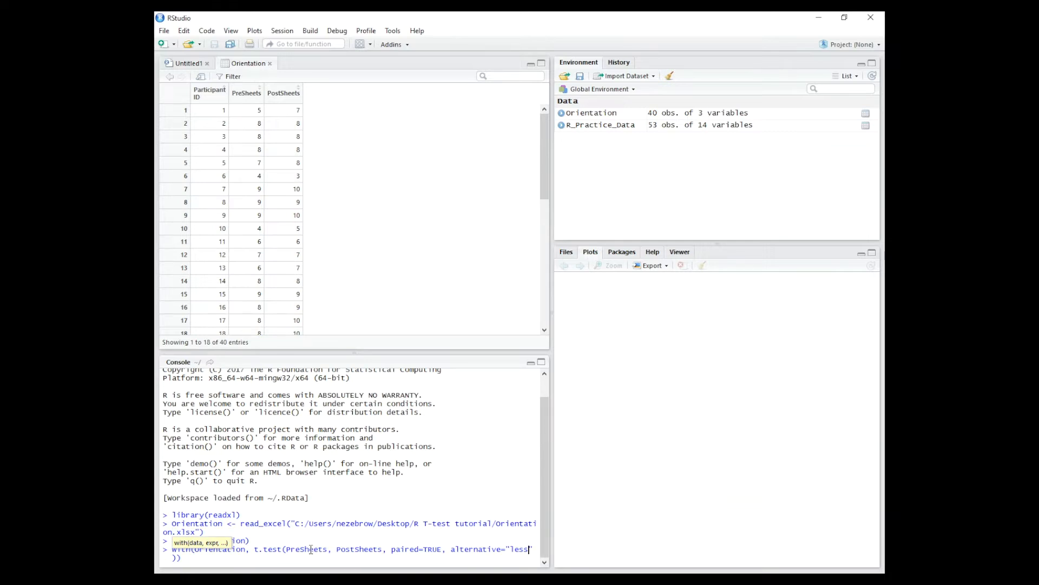
pyautogui.click(328, 550)
pyautogui.click(202, 558)
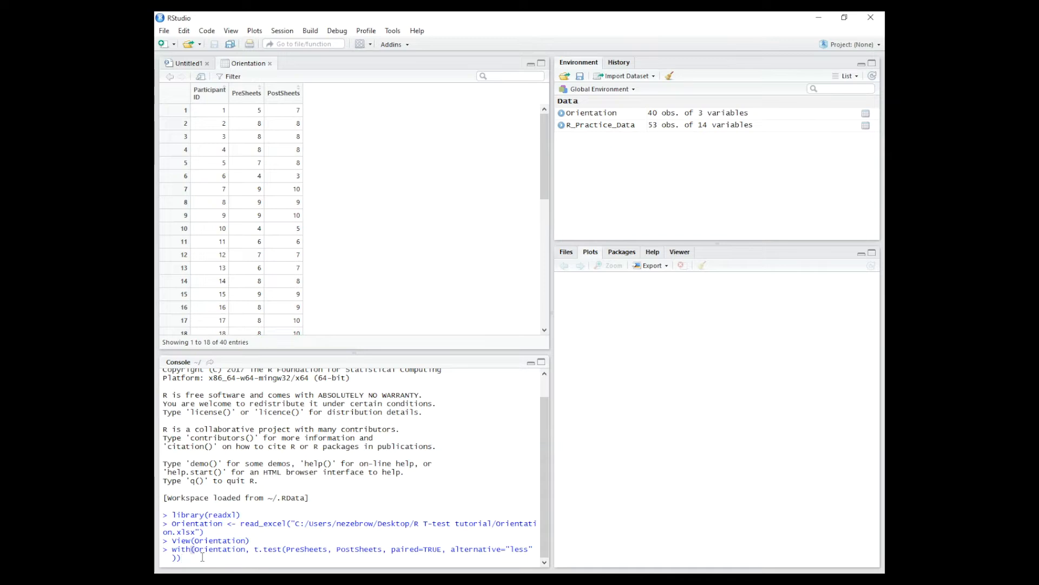
pyautogui.press('Return')
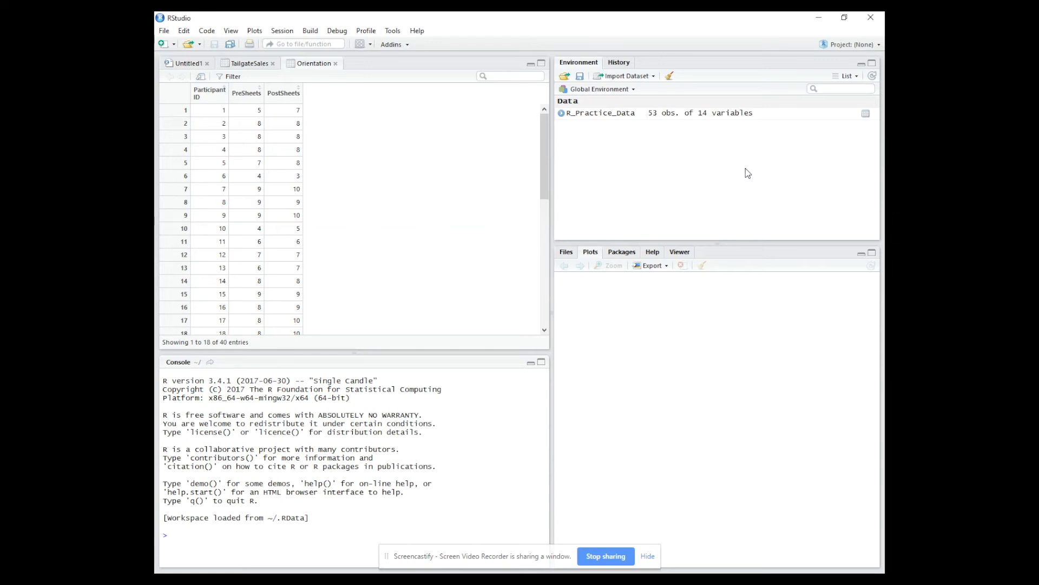
# - Import the Excel file Convocation.xlsx from the R T-test tutorial folder as the dataset Convocation
pyautogui.click(641, 77)
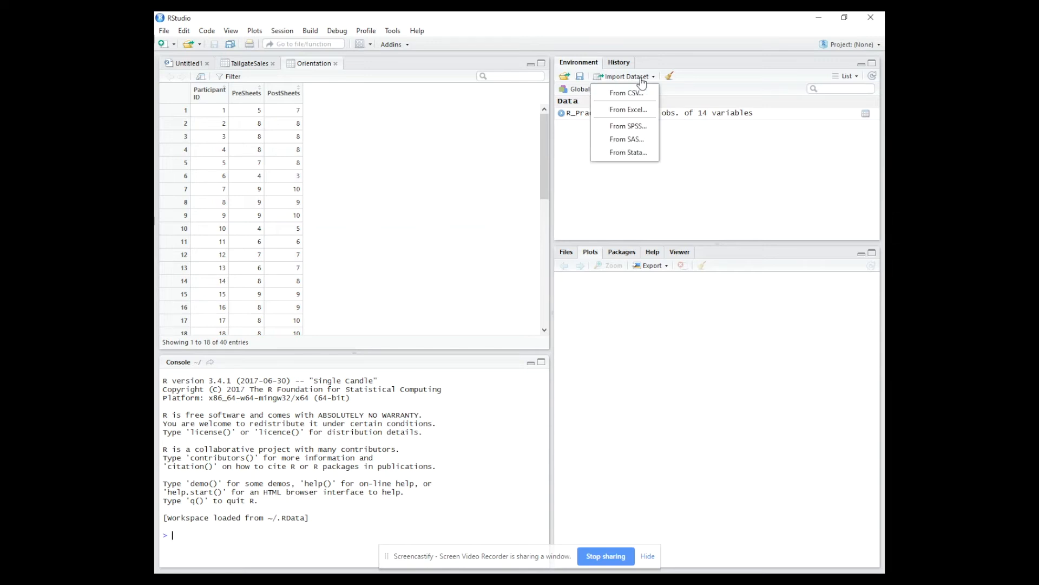
pyautogui.click(628, 110)
pyautogui.click(806, 107)
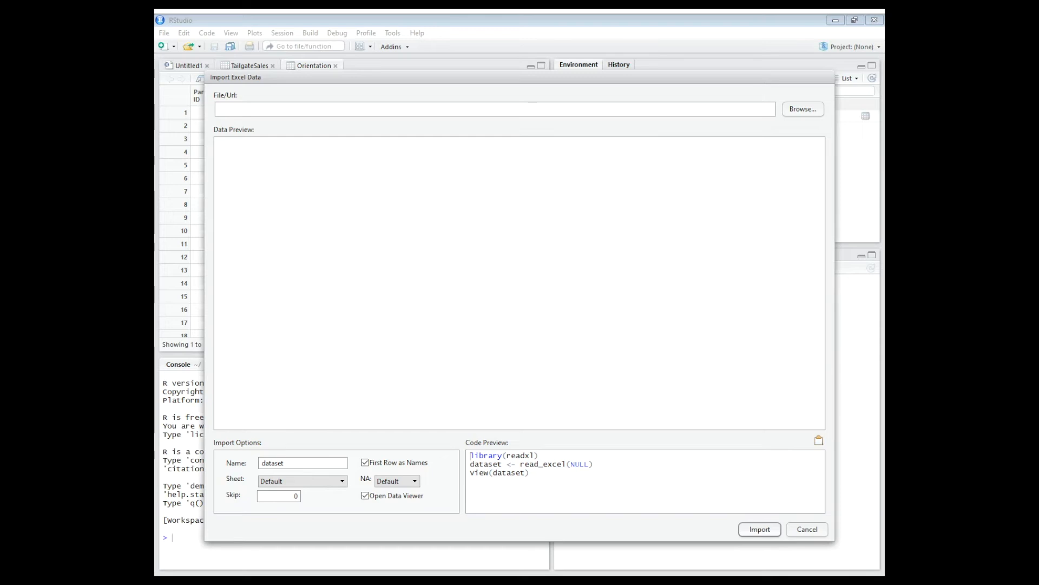
pyautogui.doubleClick(301, 105)
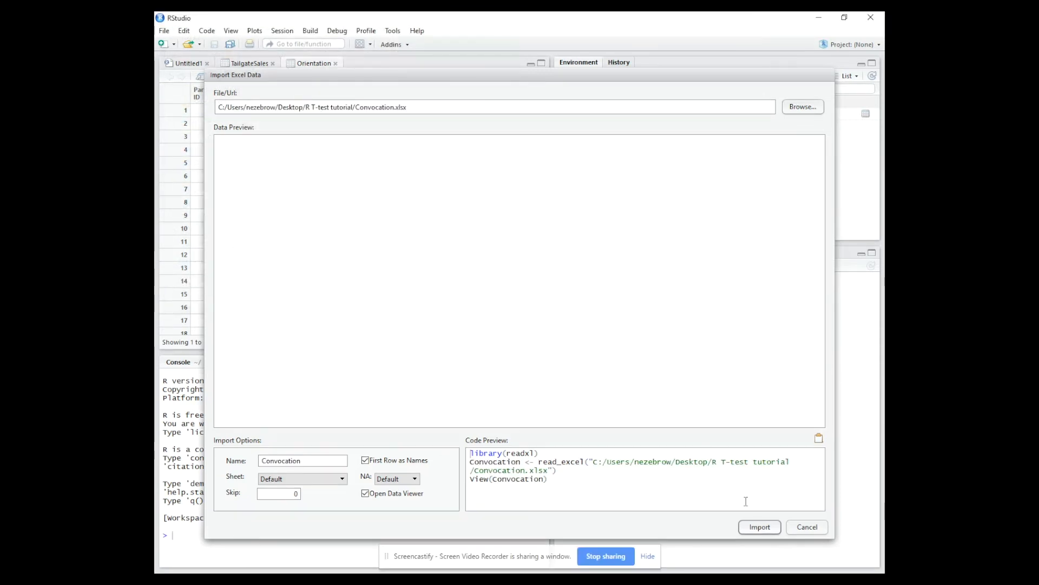
pyautogui.click(759, 526)
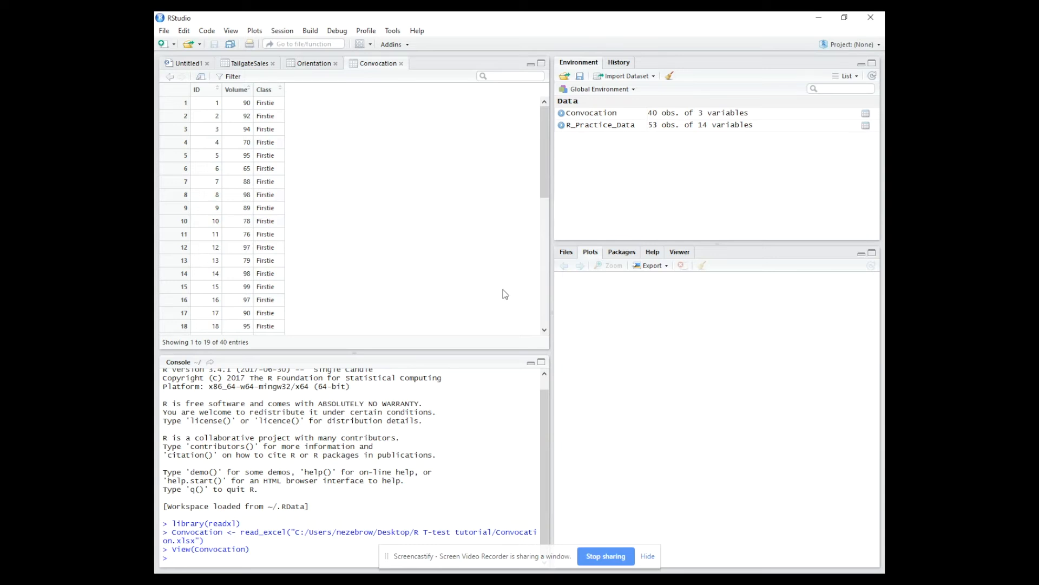
# - Begin a console command with(Convocation, t.test(Volume~Class for a two-sample t-test on the Convocation data
pyautogui.write('with')
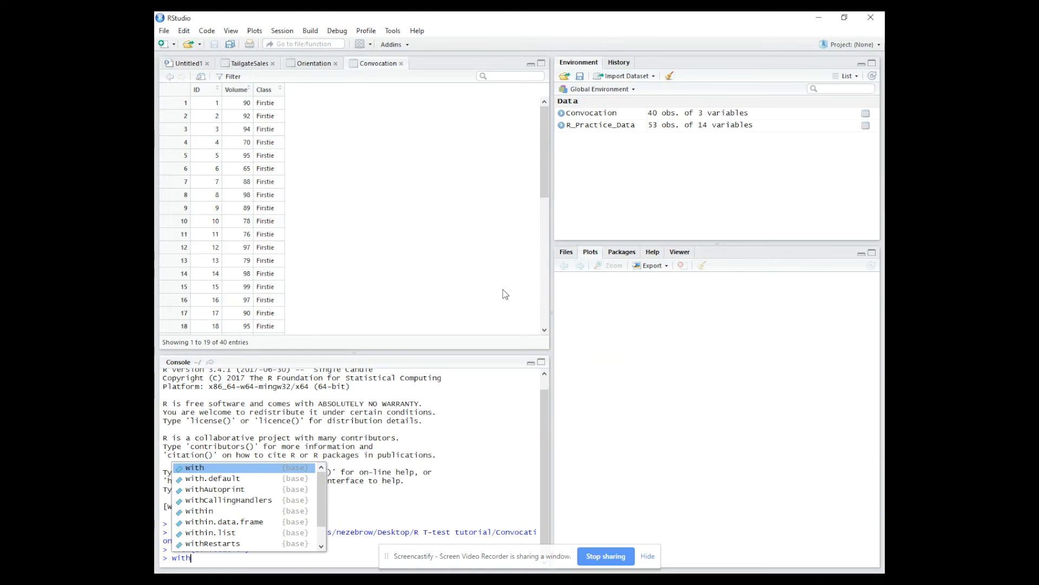
pyautogui.write('(Convocation')
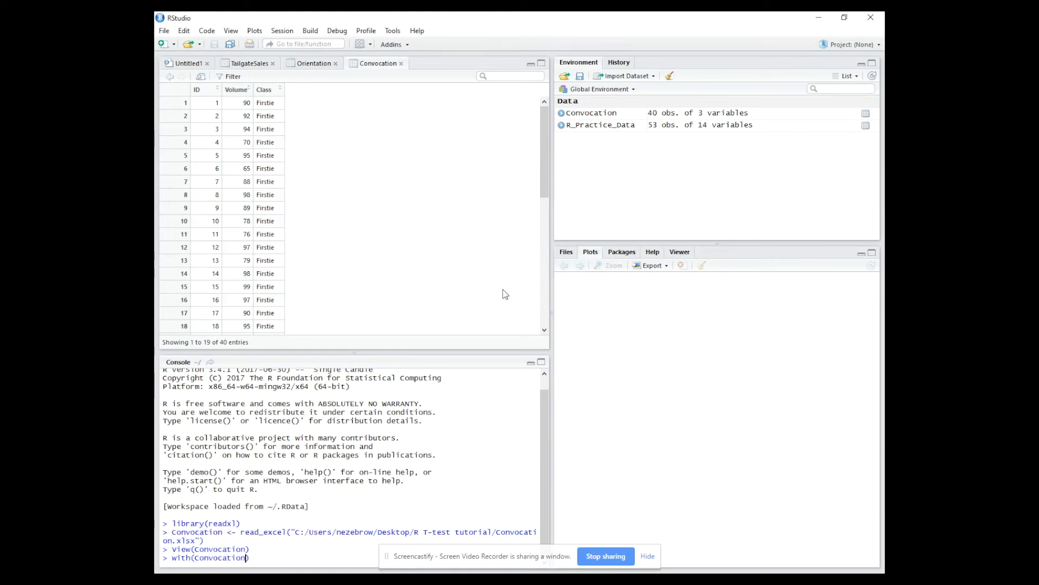
pyautogui.write(', t.test(Volume')
pyautogui.click(647, 556)
pyautogui.write('~')
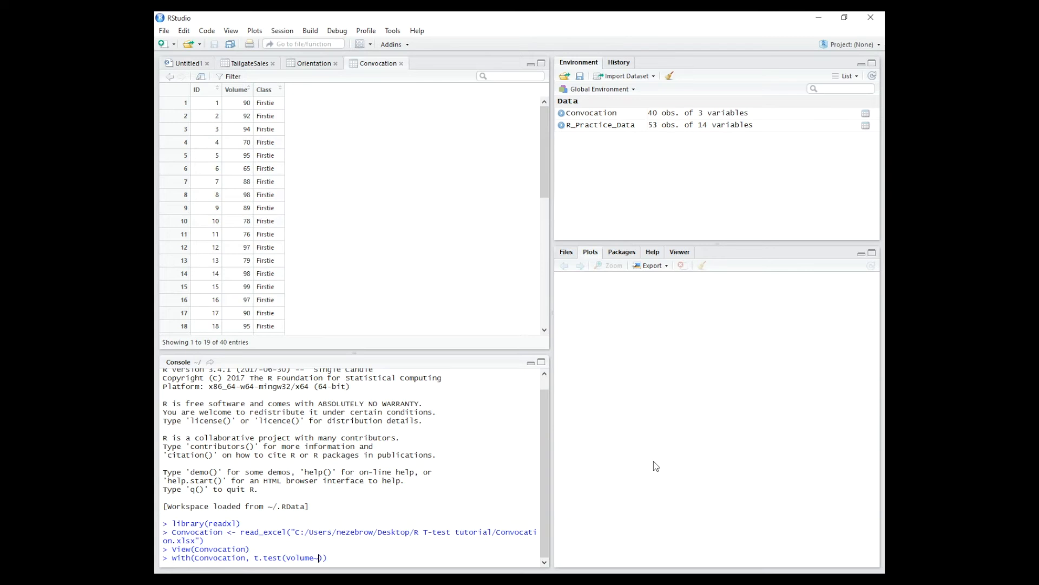
pyautogui.write('Class')
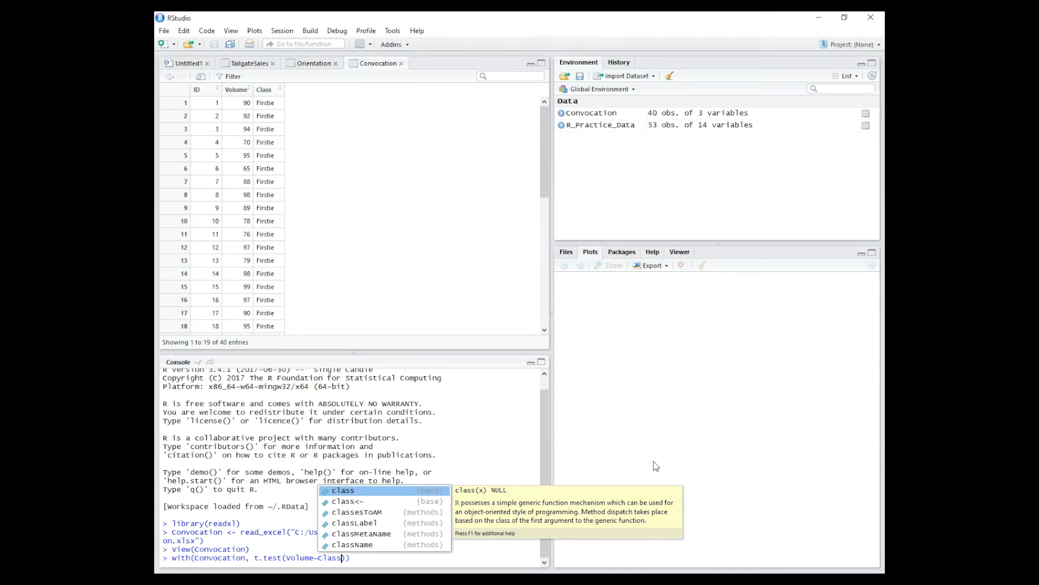
# - Complete and run the two-sample t-test with var.equal=TRUE
pyautogui.write(', ')
pyautogui.write('var')
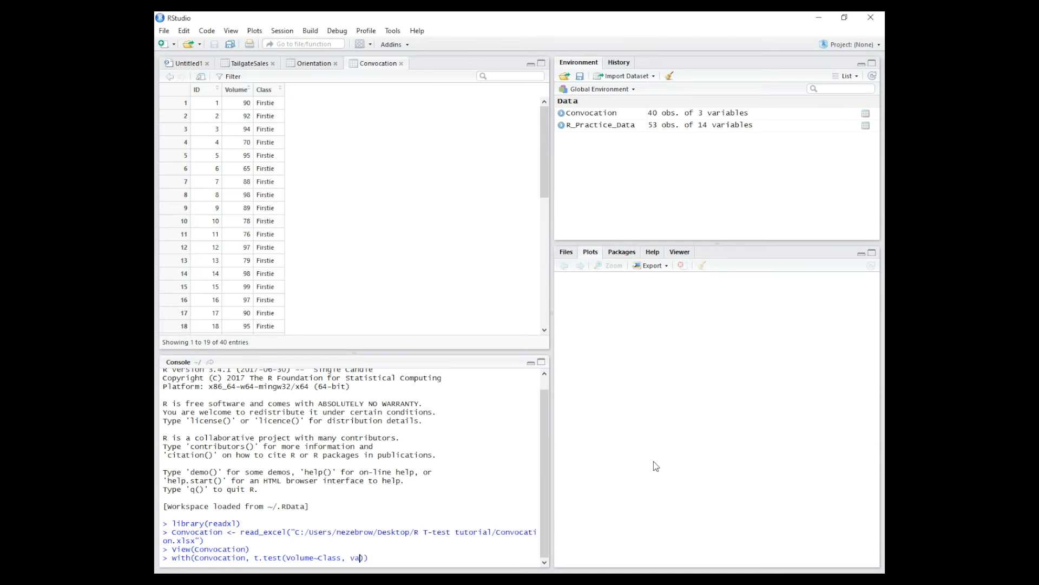
pyautogui.write('.')
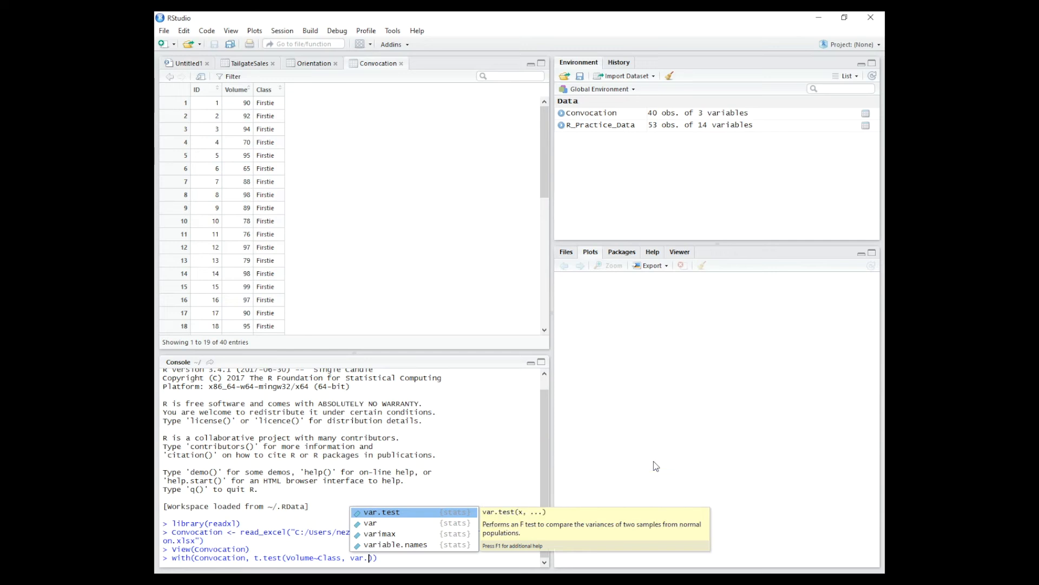
pyautogui.write('equal')
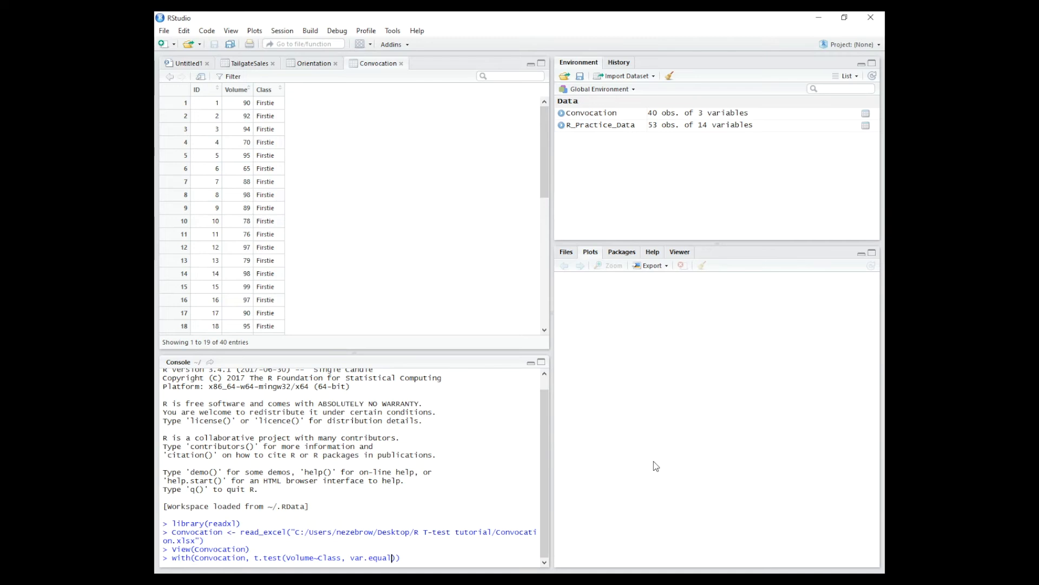
pyautogui.write('=TR')
pyautogui.press('BackSpace')
pyautogui.press('BackSpace')
pyautogui.press('BackSpace')
pyautogui.write('=TRUE')
pyautogui.press('Return')
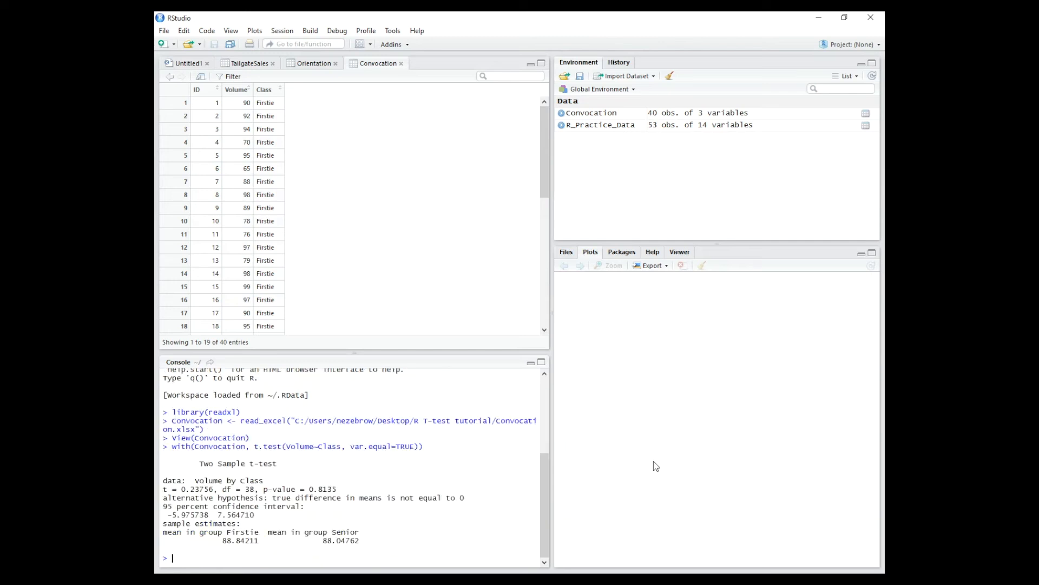